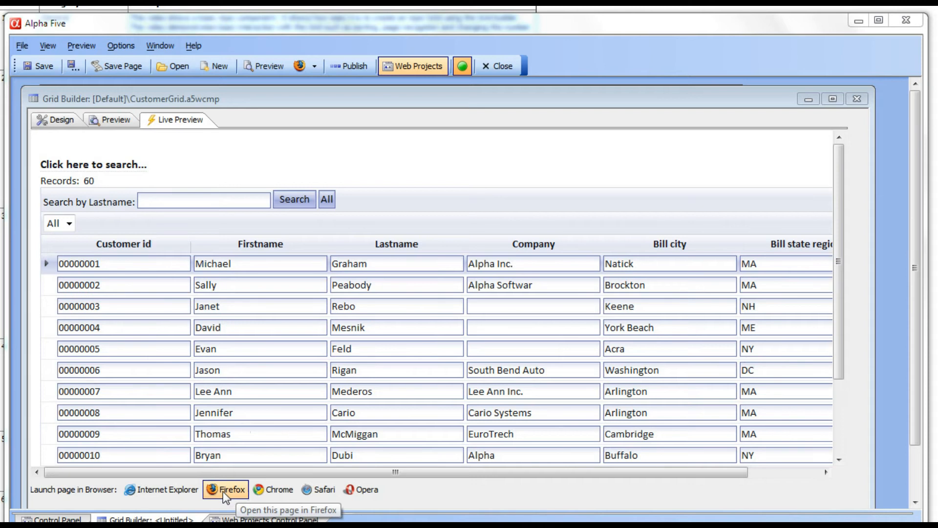
# Step: Launch the CustomerGrid live preview in Firefox and load the same page address in the existing Untitled Grid tab
pyautogui.click(223, 490)
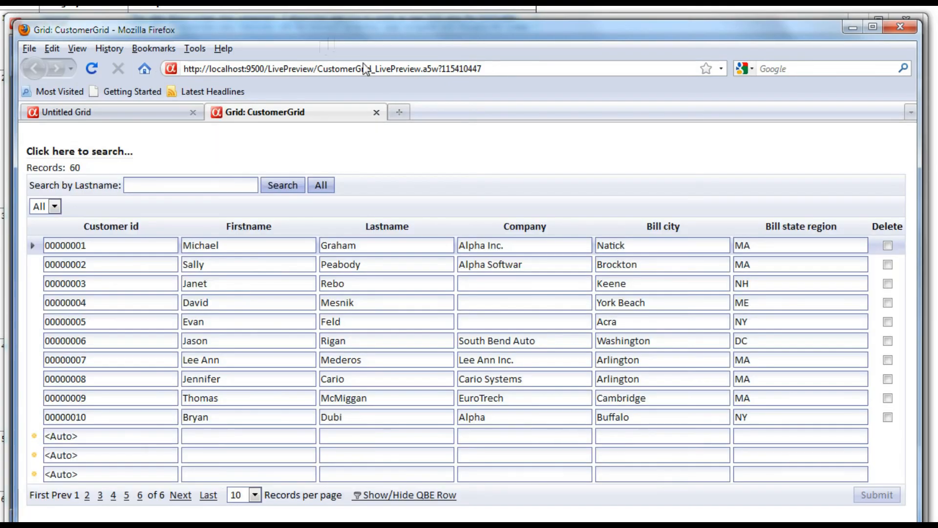
pyautogui.click(369, 68)
pyautogui.rightClick(370, 69)
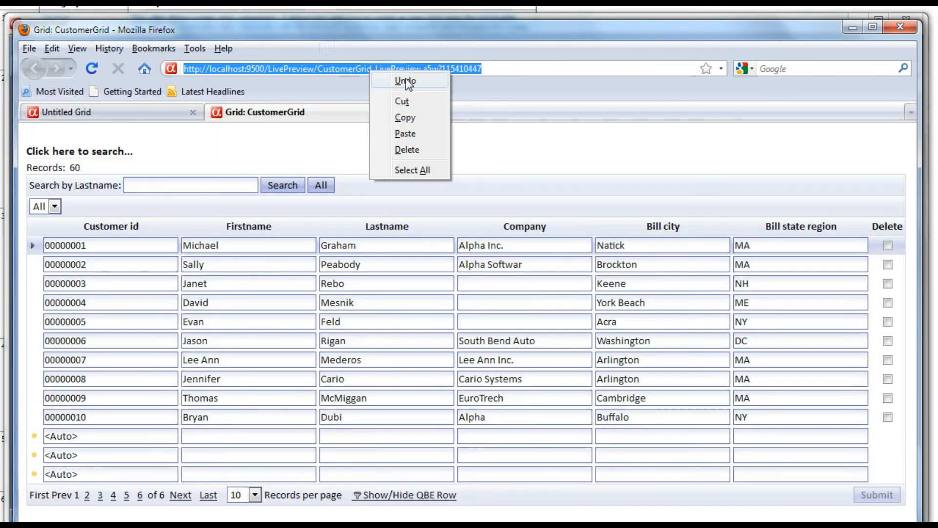
pyautogui.click(405, 117)
pyautogui.click(159, 116)
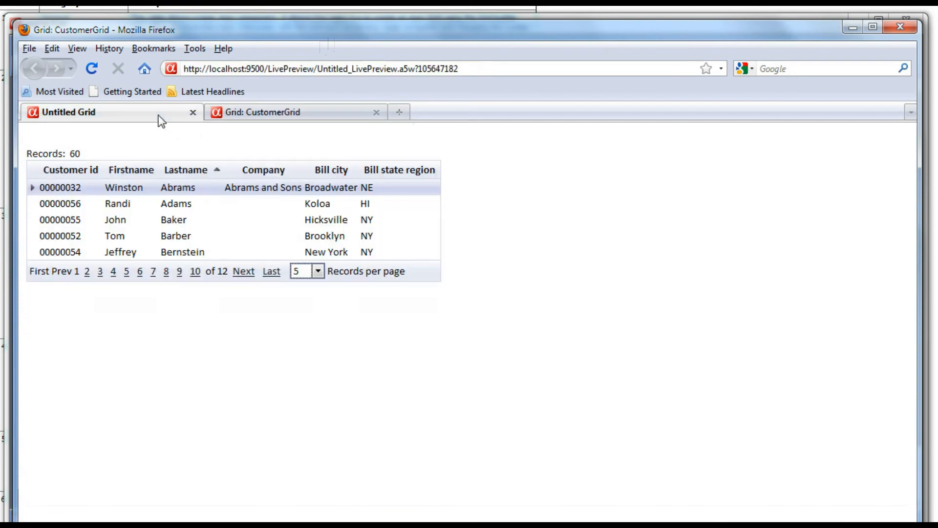
pyautogui.click(232, 69)
pyautogui.hotkey('ctrl', 'v')
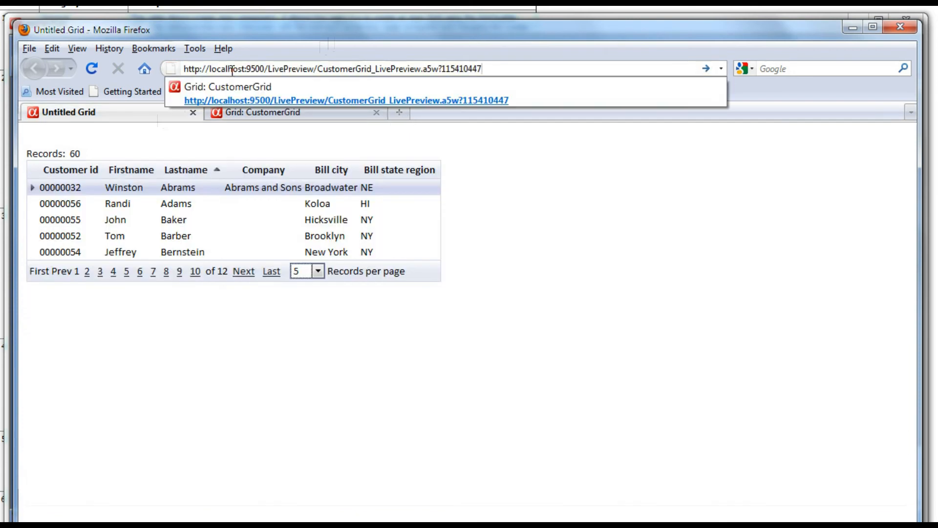
pyautogui.press('Return')
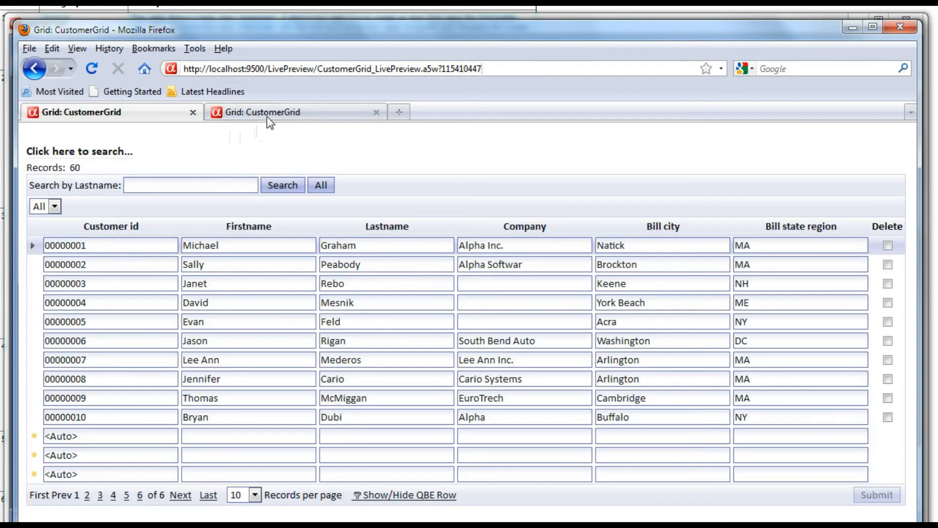
pyautogui.click(275, 114)
pyautogui.click(171, 117)
pyautogui.click(252, 113)
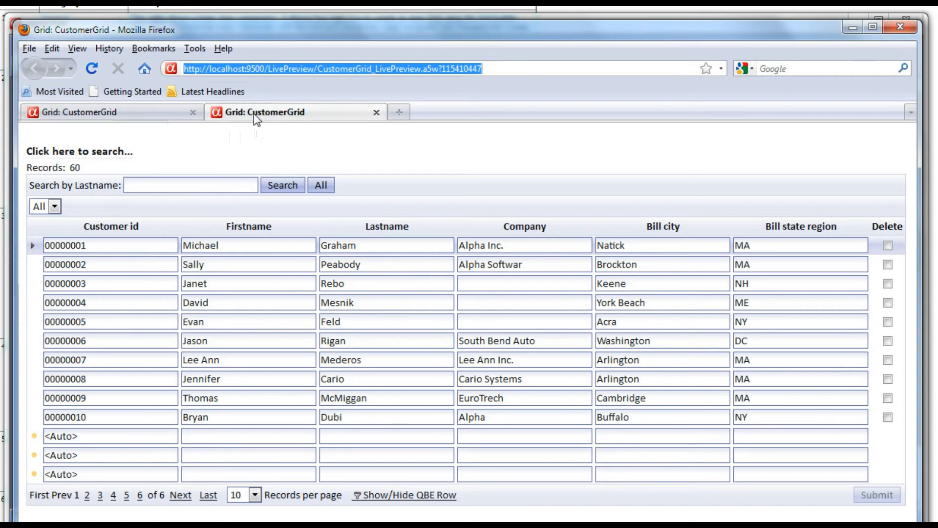
pyautogui.click(163, 111)
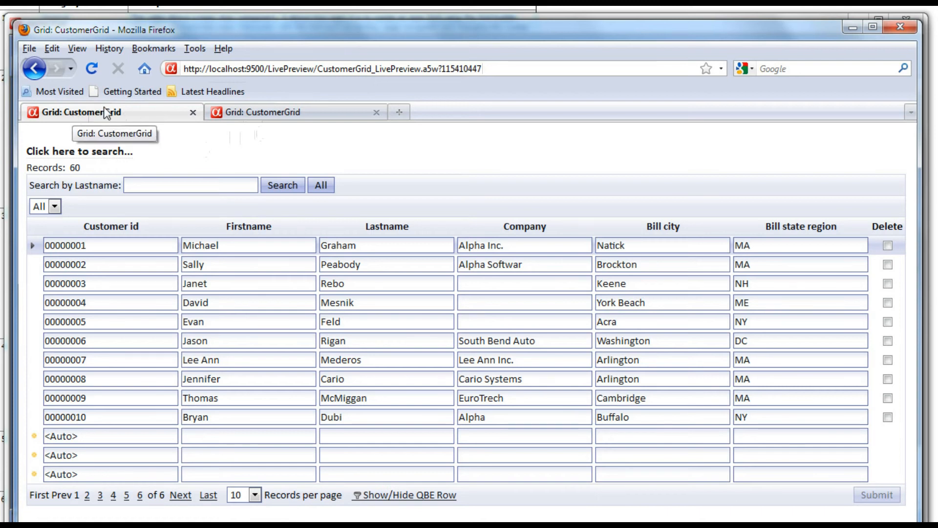
pyautogui.click(292, 110)
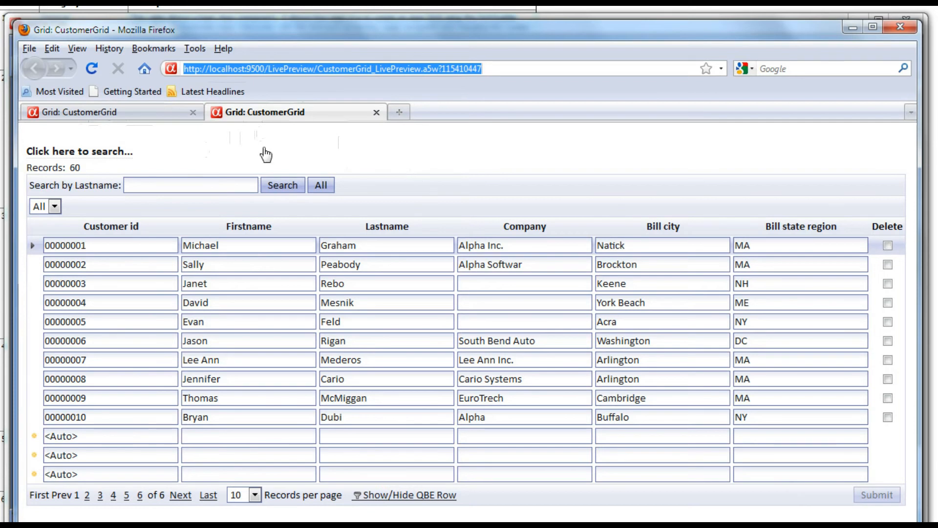
# Step: In the first browser tab, replace the first customer record's first name and submit the change
pyautogui.click(124, 116)
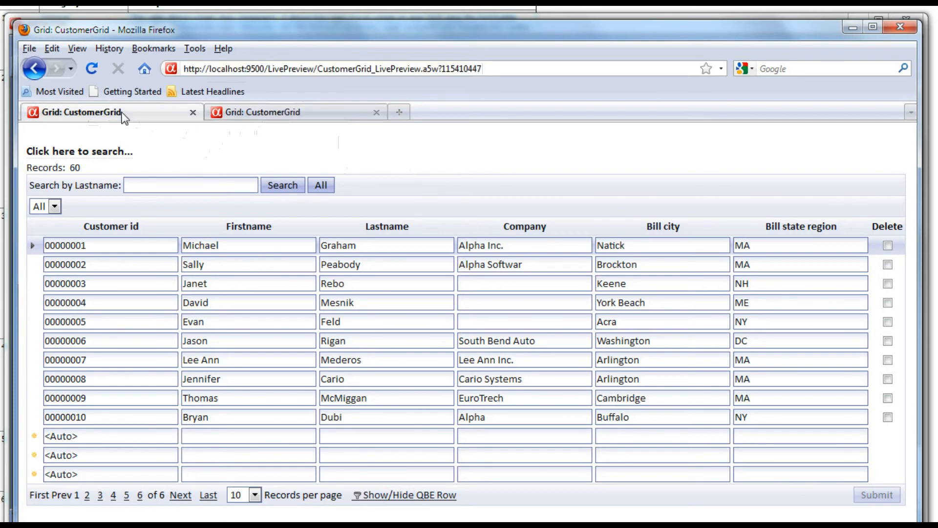
pyautogui.click(243, 245)
pyautogui.doubleClick(204, 242)
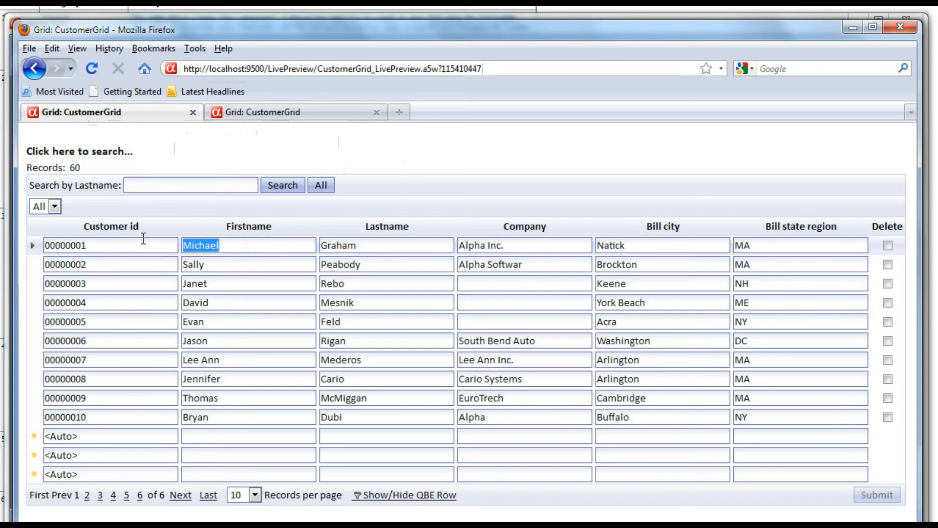
pyautogui.write('John')
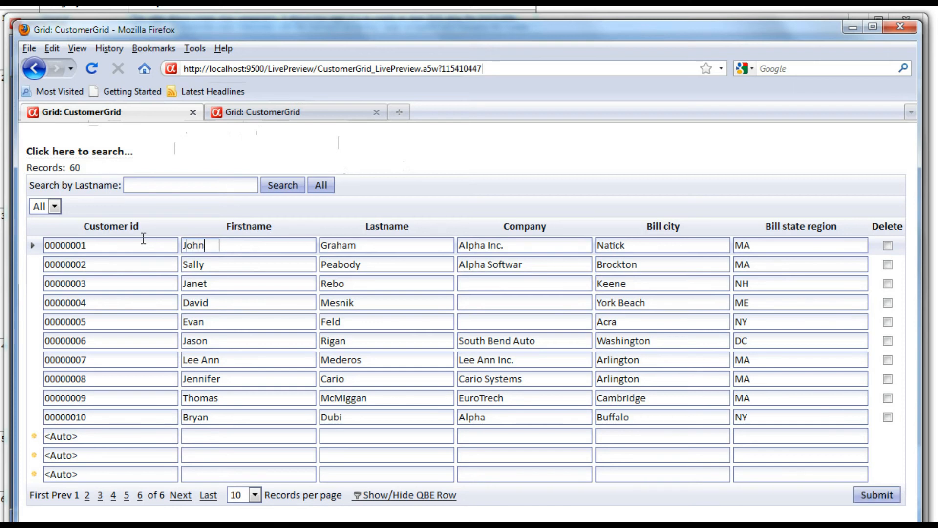
pyautogui.click(866, 494)
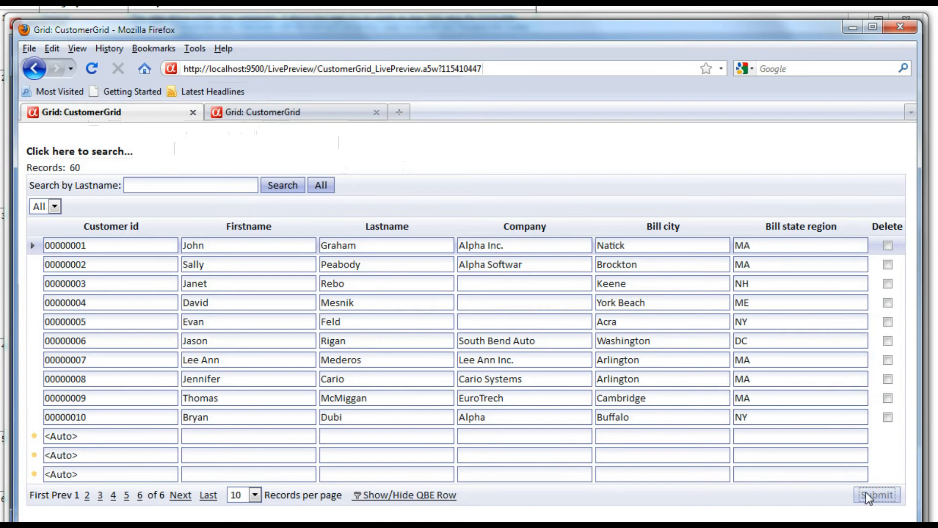
# Step: In the second browser tab, set the first customer record's company to Beta and submit the change
pyautogui.click(264, 117)
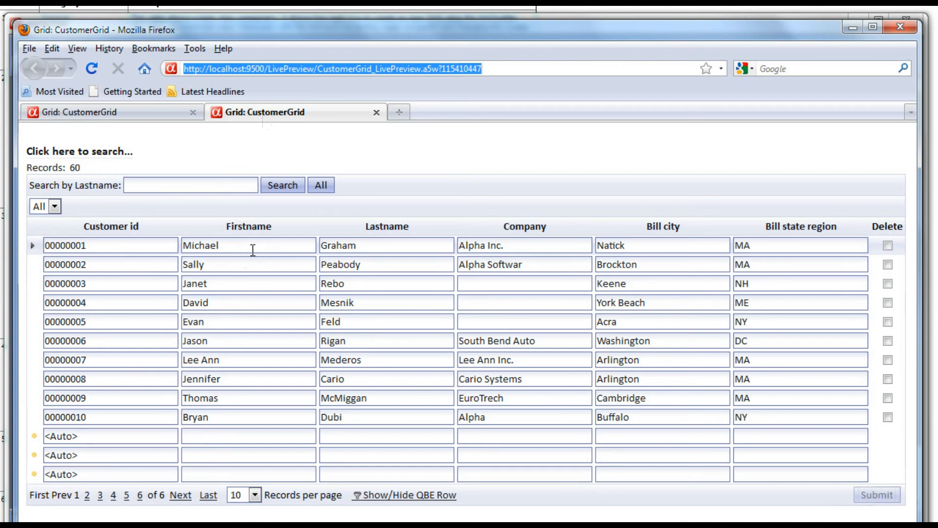
pyautogui.moveTo(521, 244); pyautogui.dragTo(411, 243)
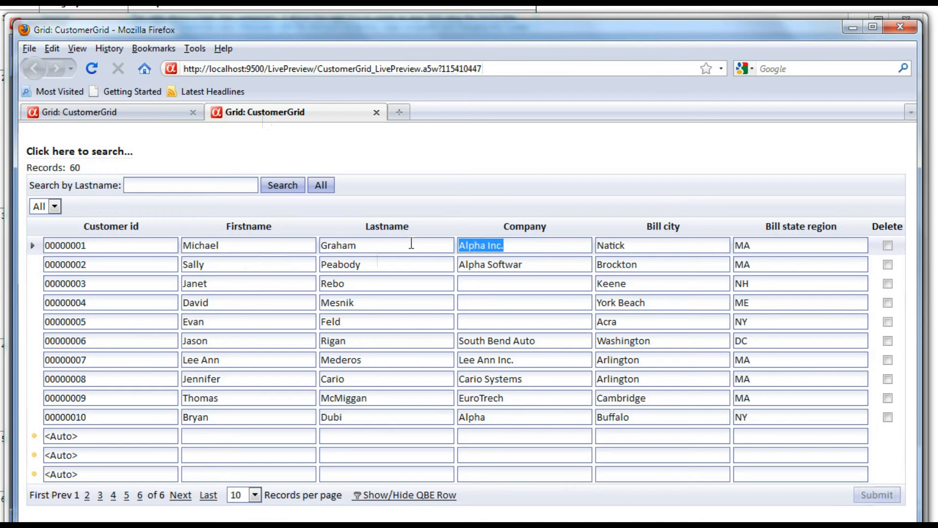
pyautogui.write('Beta')
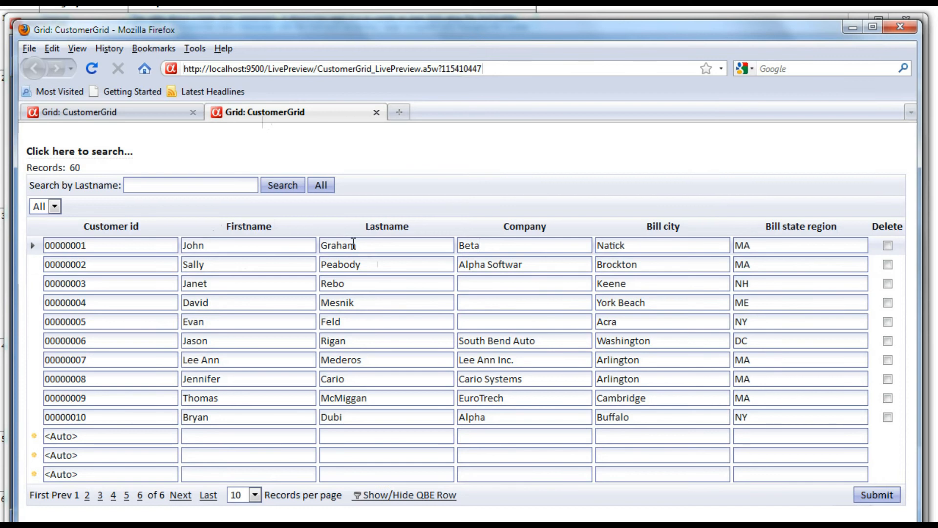
pyautogui.click(873, 494)
# Step: In the first browser tab, set the first customer record's bill city to Boston and submit the change
pyautogui.click(131, 115)
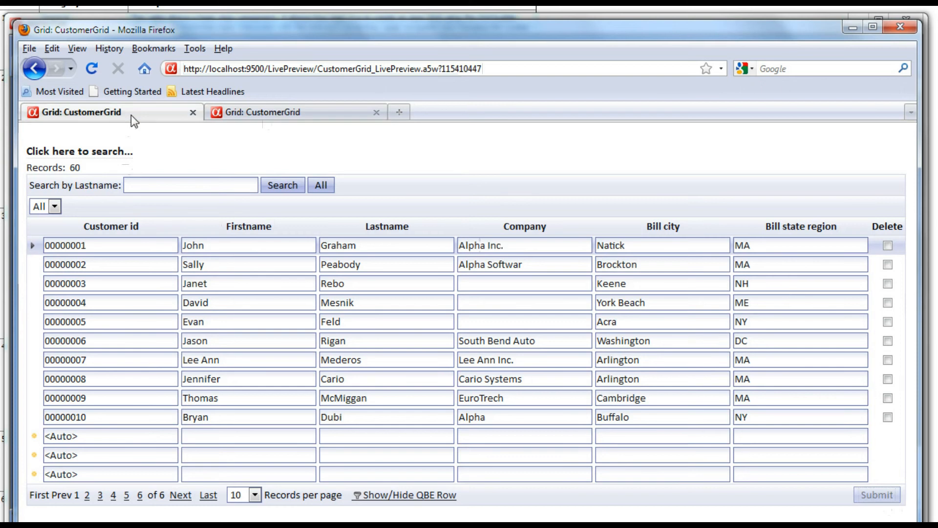
pyautogui.click(650, 246)
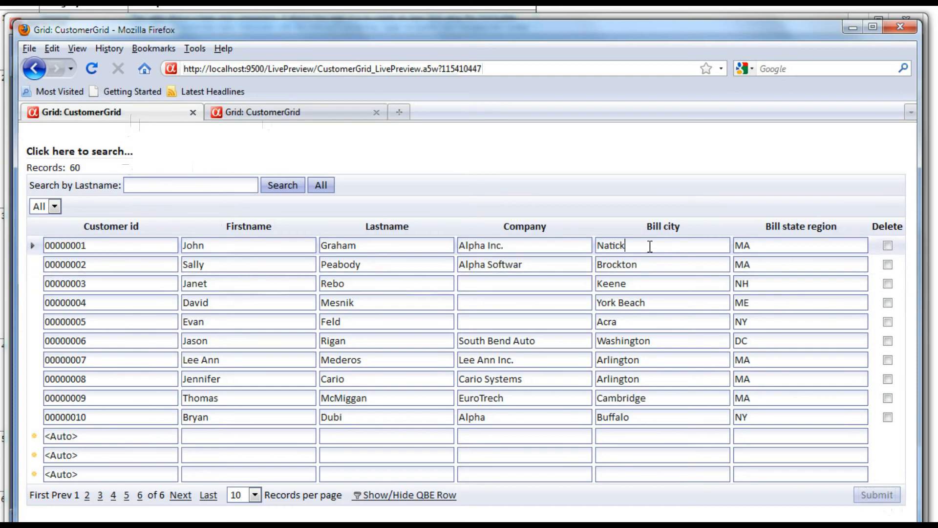
pyautogui.moveTo(650, 246); pyautogui.dragTo(582, 241)
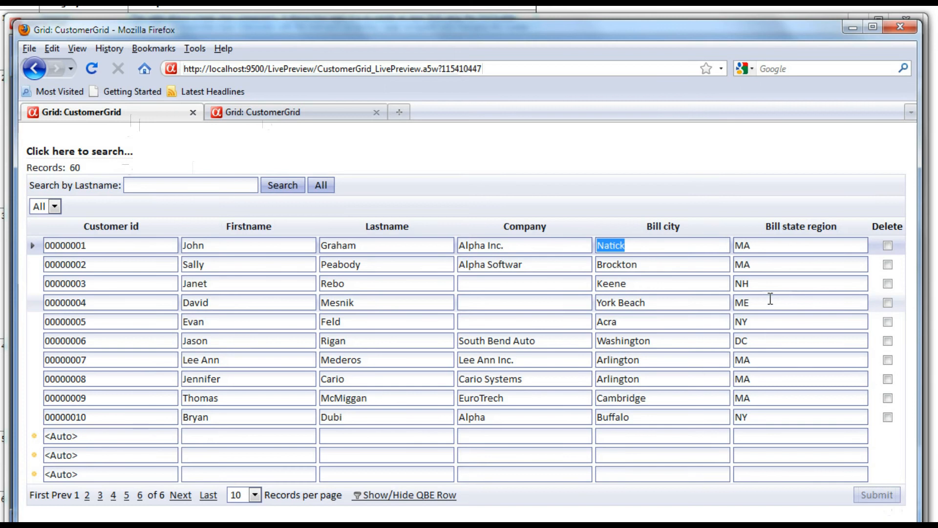
pyautogui.write('B')
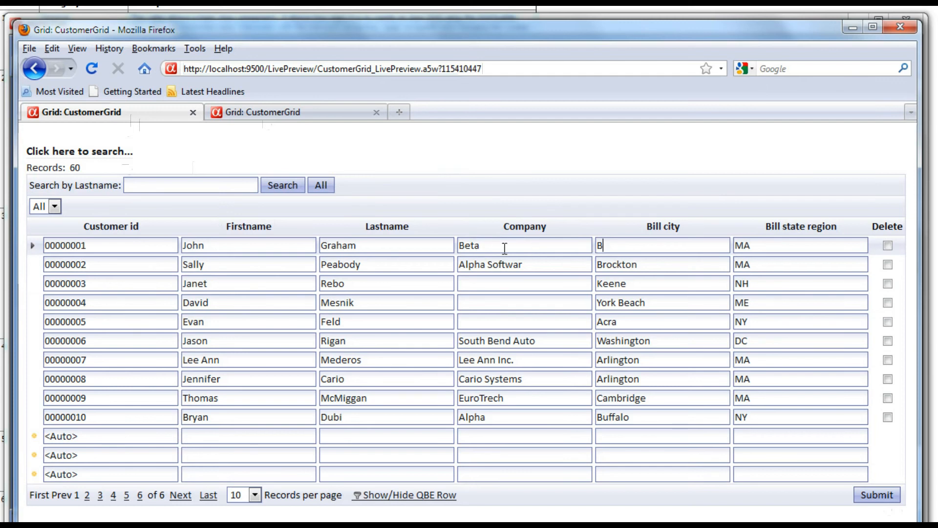
pyautogui.write('oston')
pyautogui.click(865, 495)
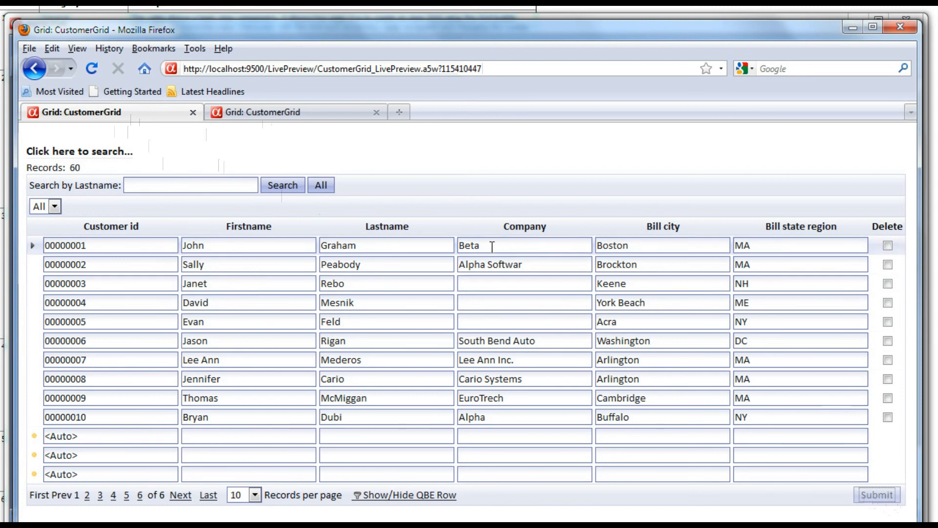
# Step: Change the first customer record's company to Alpha in the first browser tab without submitting it
pyautogui.moveTo(492, 246); pyautogui.dragTo(414, 238)
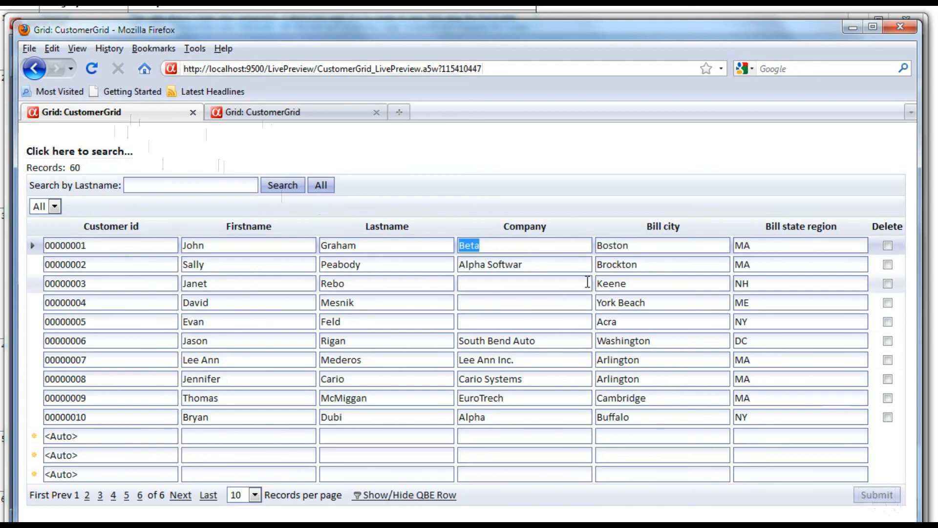
pyautogui.write('Alpha')
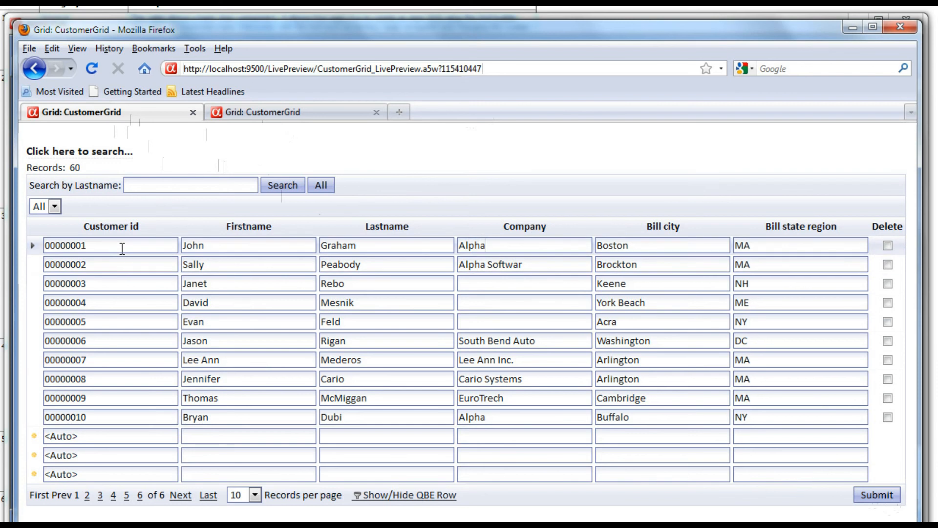
# Step: In the second browser tab, set the first record's company to Software Developers and bill city to Cambridge, and submit
pyautogui.click(312, 116)
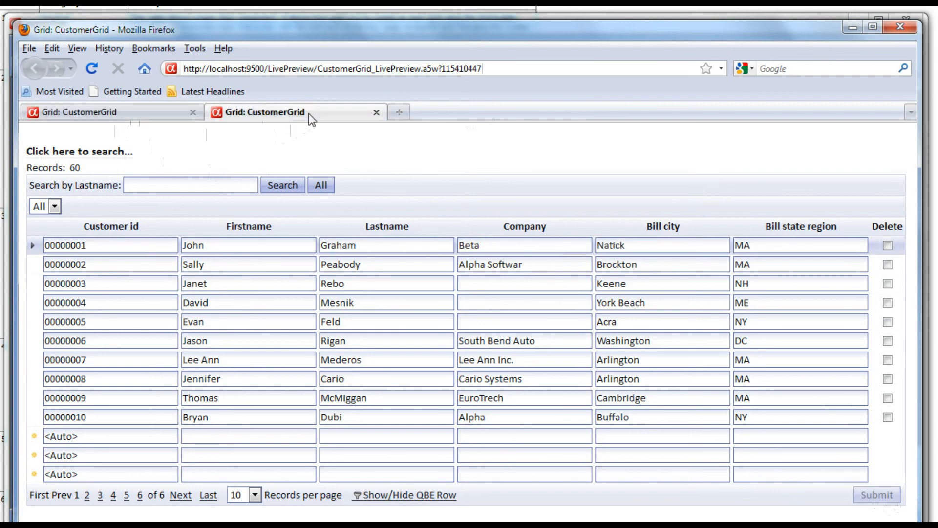
pyautogui.doubleClick(513, 247)
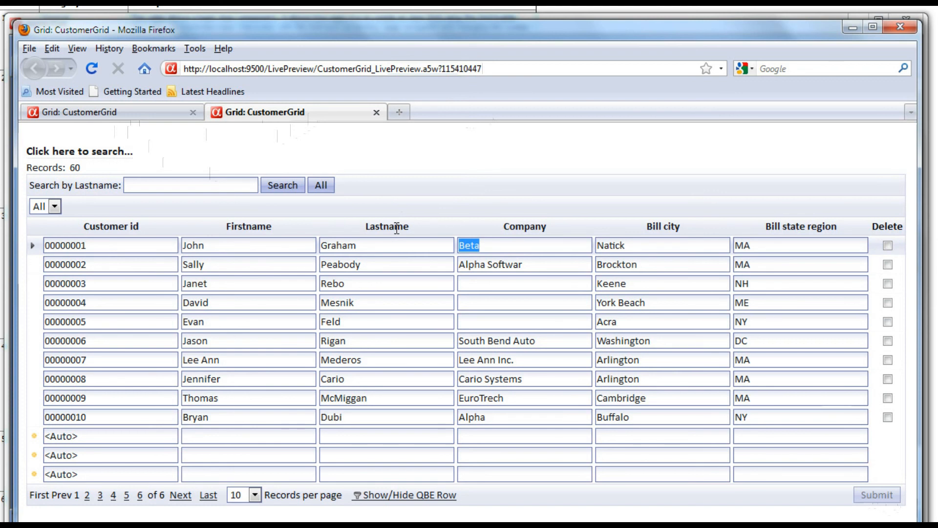
pyautogui.write('So')
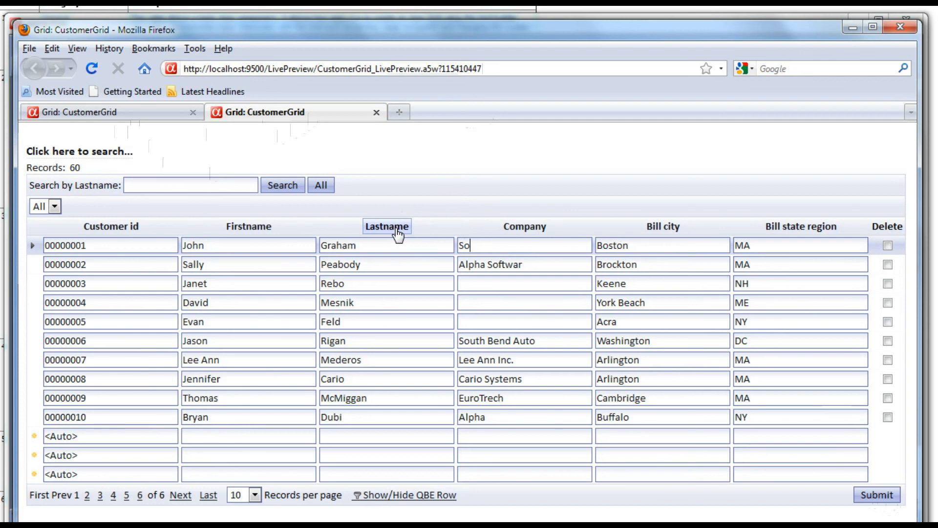
pyautogui.write('ftware Developers')
pyautogui.press('Tab')
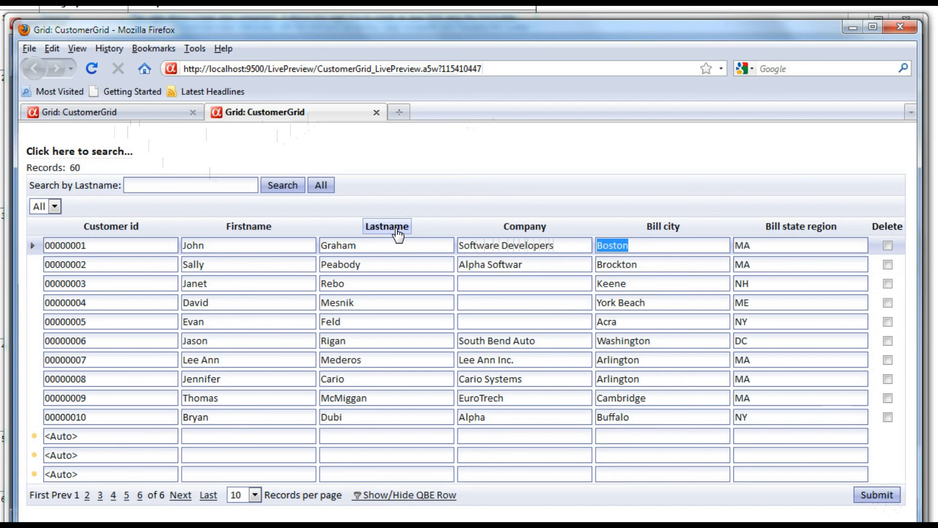
pyautogui.write('Cambridge')
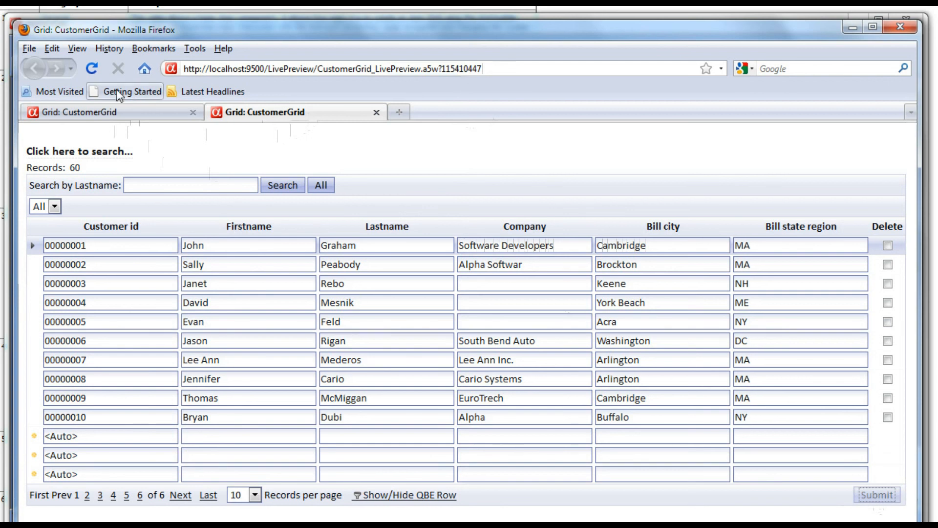
# Step: Back in the first browser tab, replace the first record's last name and submit it with the pending company edit
pyautogui.click(125, 110)
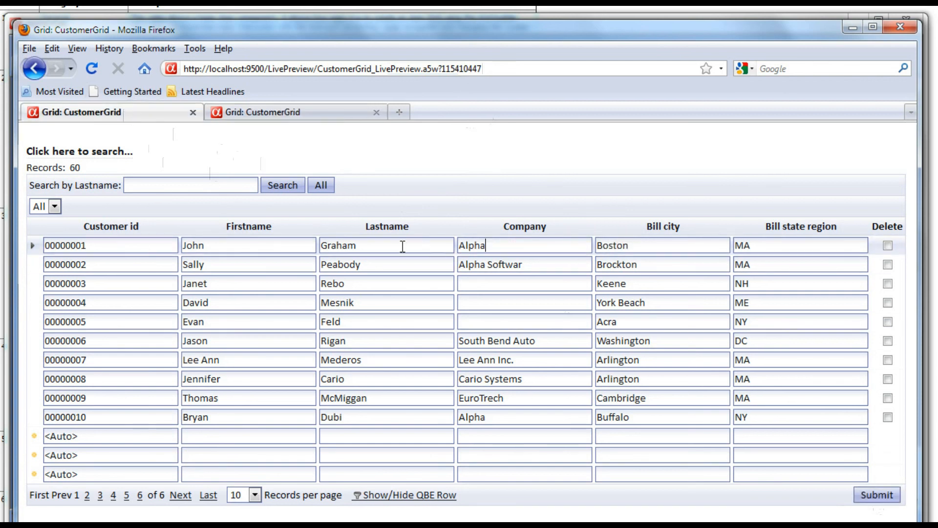
pyautogui.click(376, 243)
pyautogui.moveTo(376, 243); pyautogui.dragTo(275, 232)
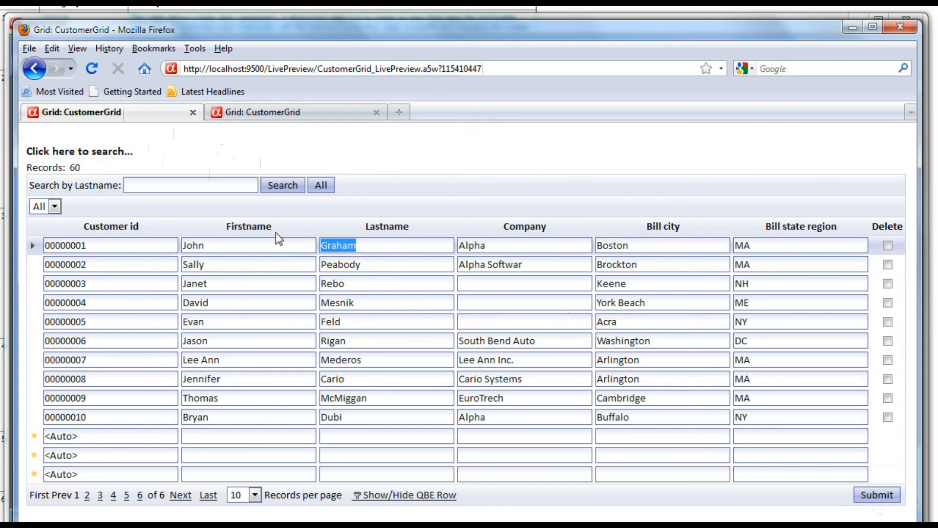
pyautogui.write('Smith')
pyautogui.click(869, 499)
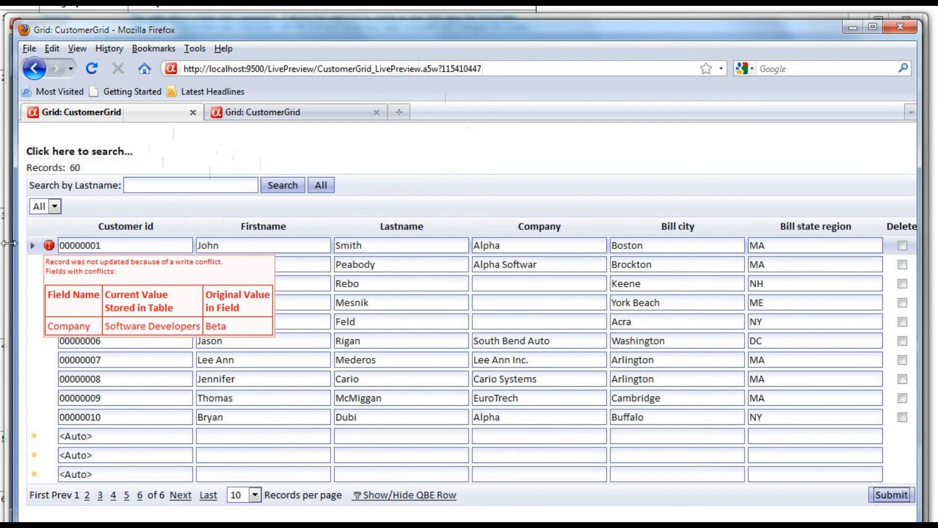